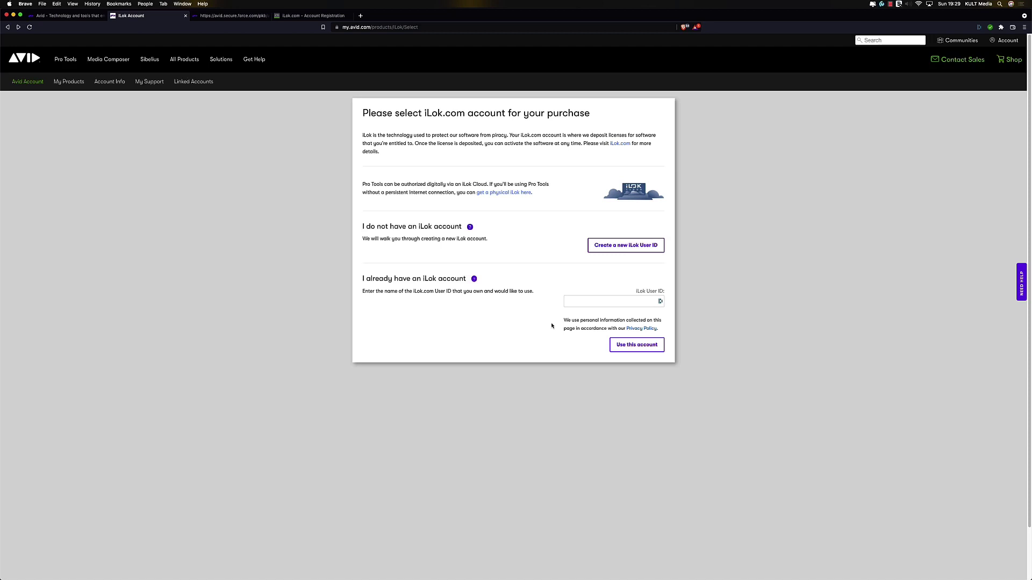
# Confirm the existing iLok account for the Pro Tools subscription purchase
pyautogui.click(635, 346)
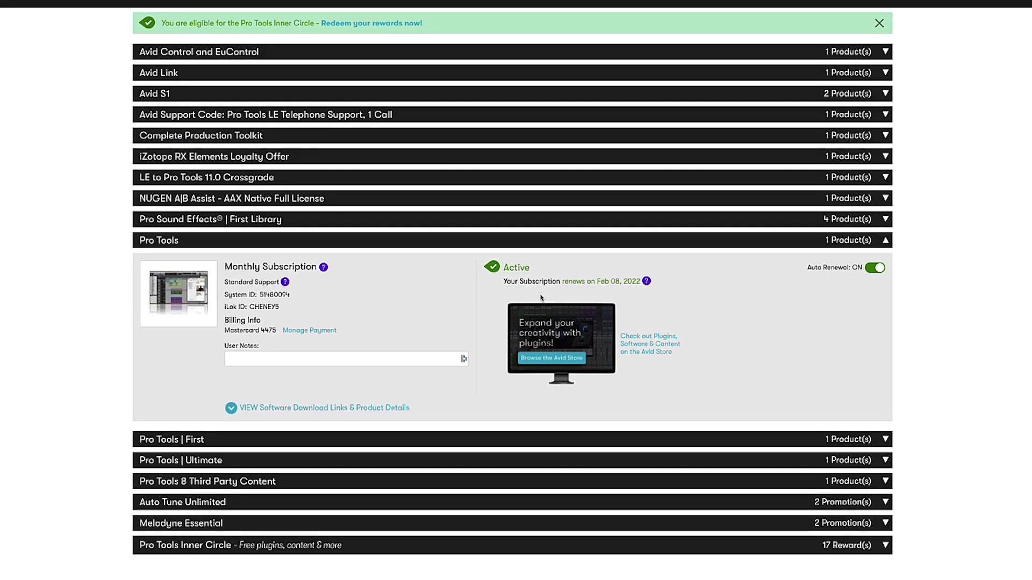
# Download the Avid Link 21.12.1 Mac installer (Avid_Link_21.12.1_Mac.dmg) from the Pro Tools download links
pyautogui.click(337, 413)
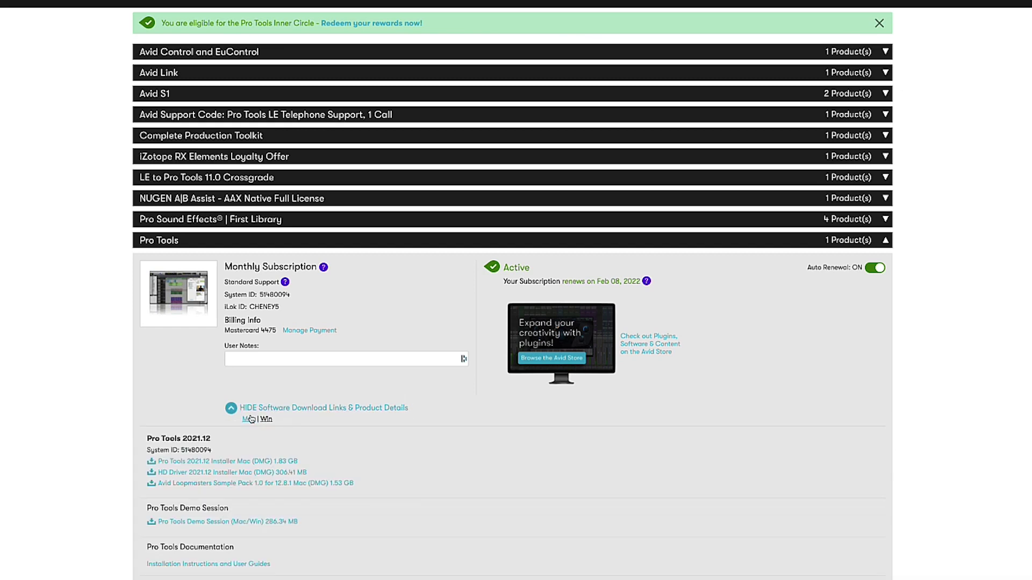
pyautogui.scroll(-3, 356, 430)
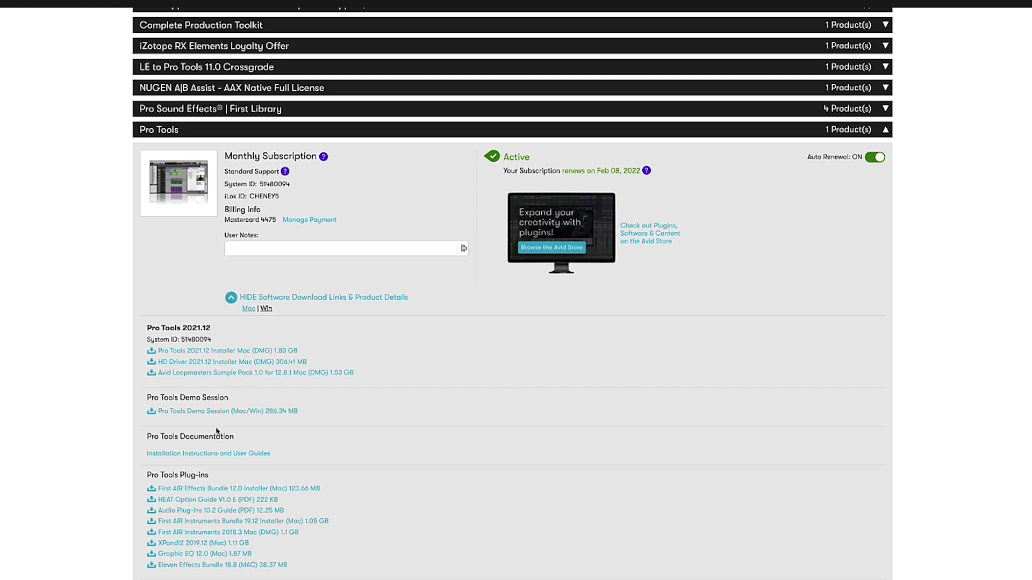
pyautogui.scroll(-1, 217, 425)
pyautogui.scroll(-1, 215, 456)
pyautogui.scroll(-1, 215, 459)
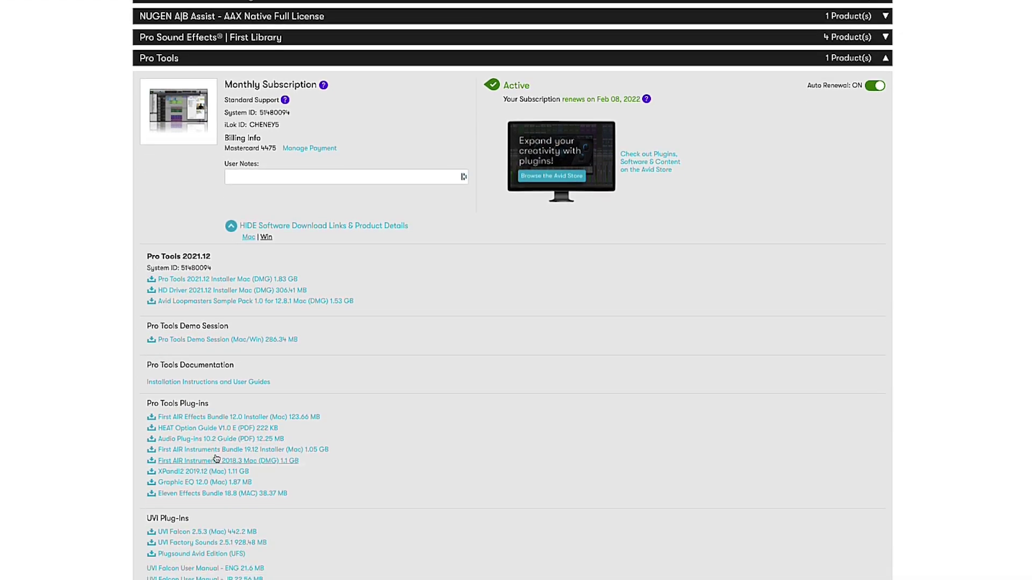
pyautogui.scroll(7, 252, 483)
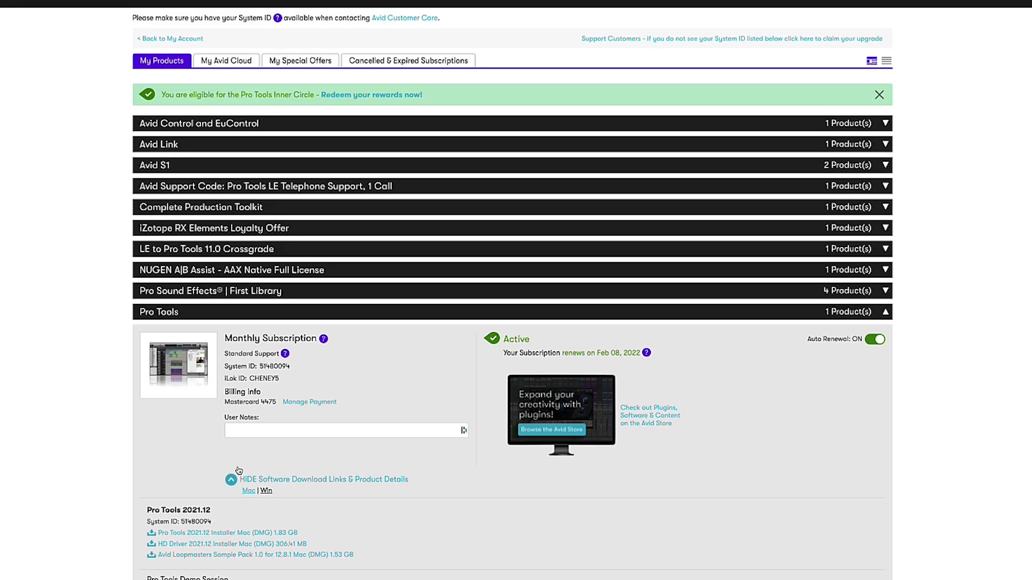
pyautogui.click(198, 146)
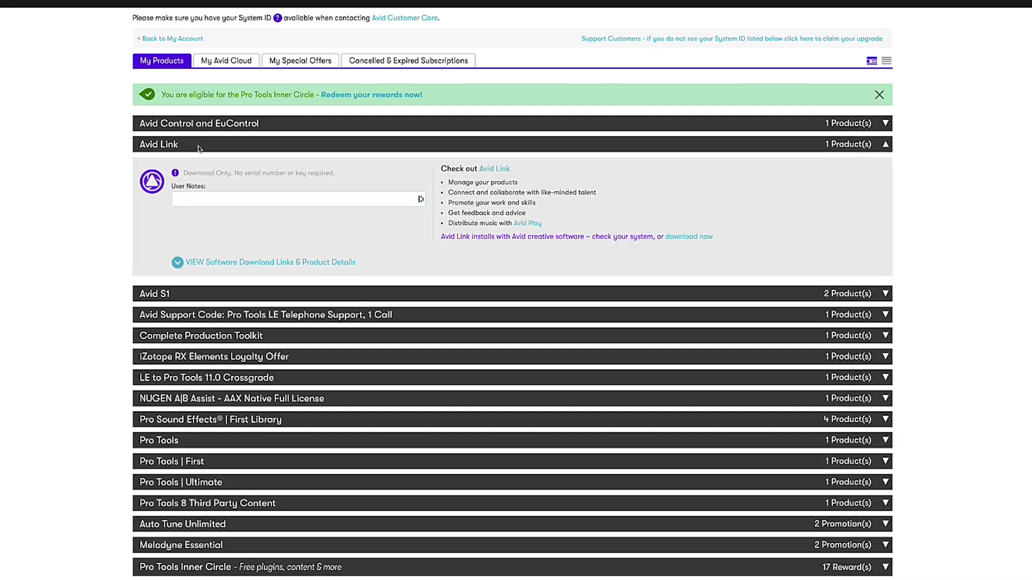
pyautogui.click(328, 191)
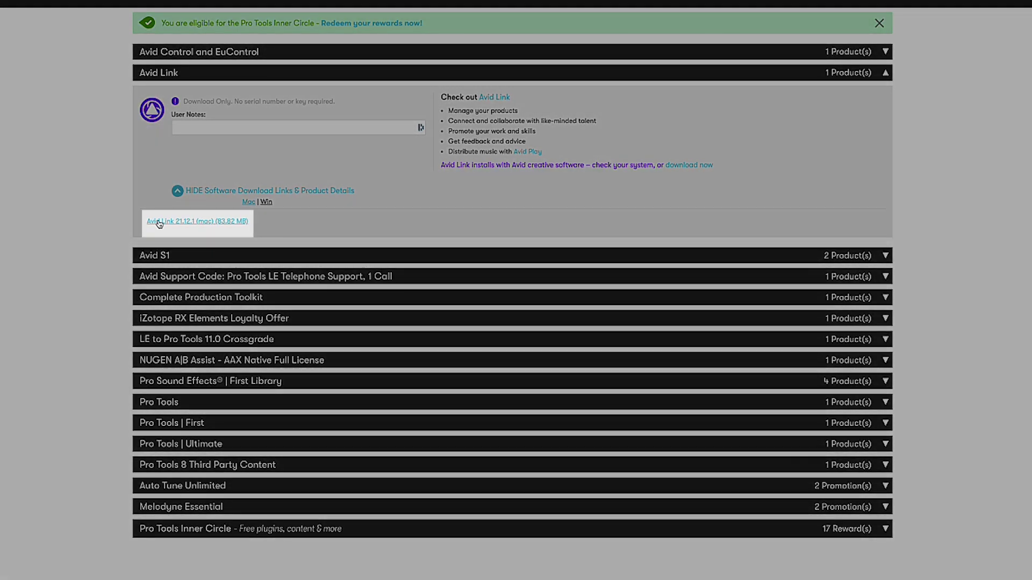
pyautogui.click(165, 222)
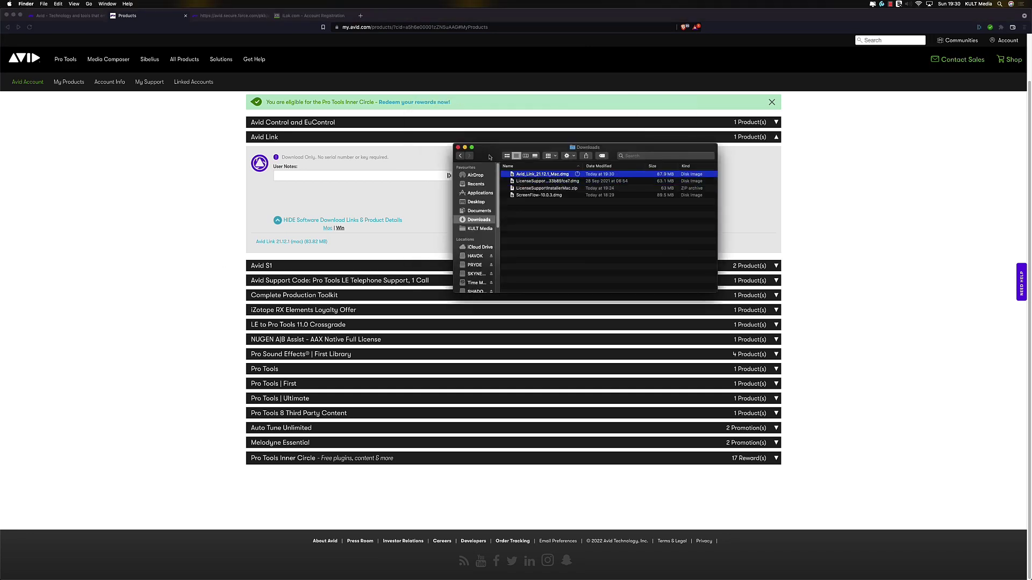
# Install Avid Link from the 21.12.1 disk image with the admin password, then close and keep the installer
pyautogui.doubleClick(526, 176)
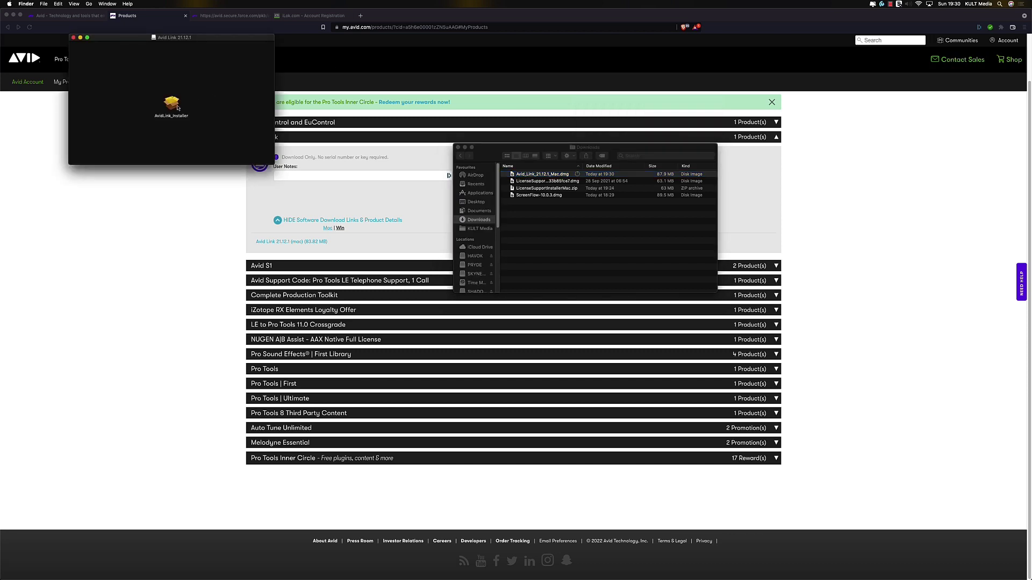
pyautogui.doubleClick(171, 103)
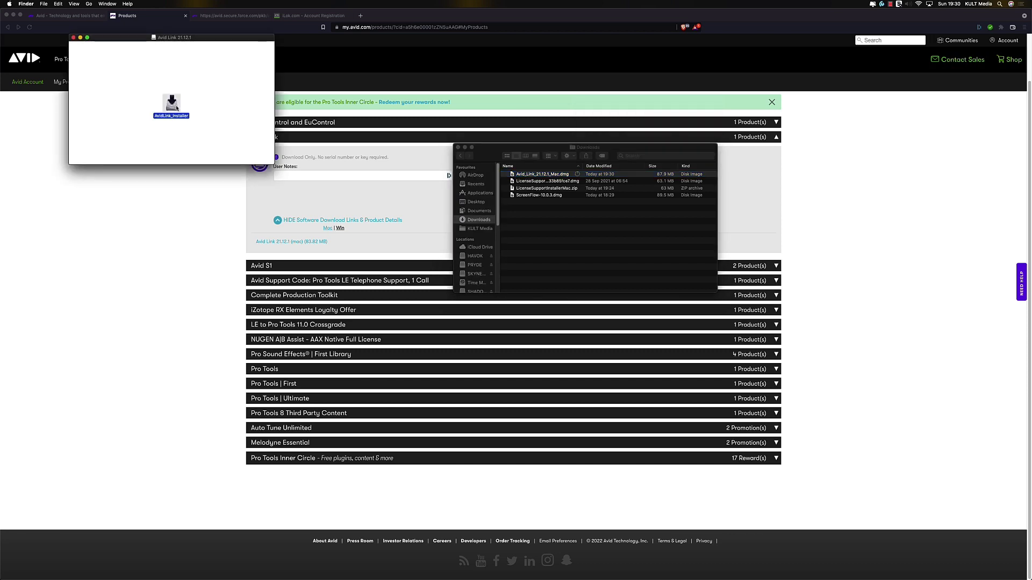
pyautogui.click(582, 226)
pyautogui.click(600, 316)
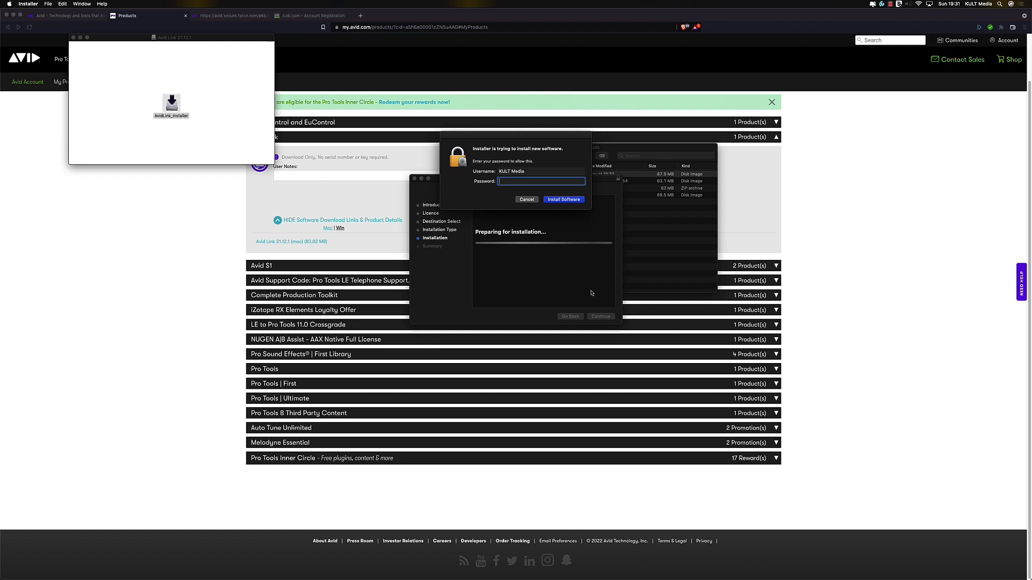
pyautogui.press('Return')
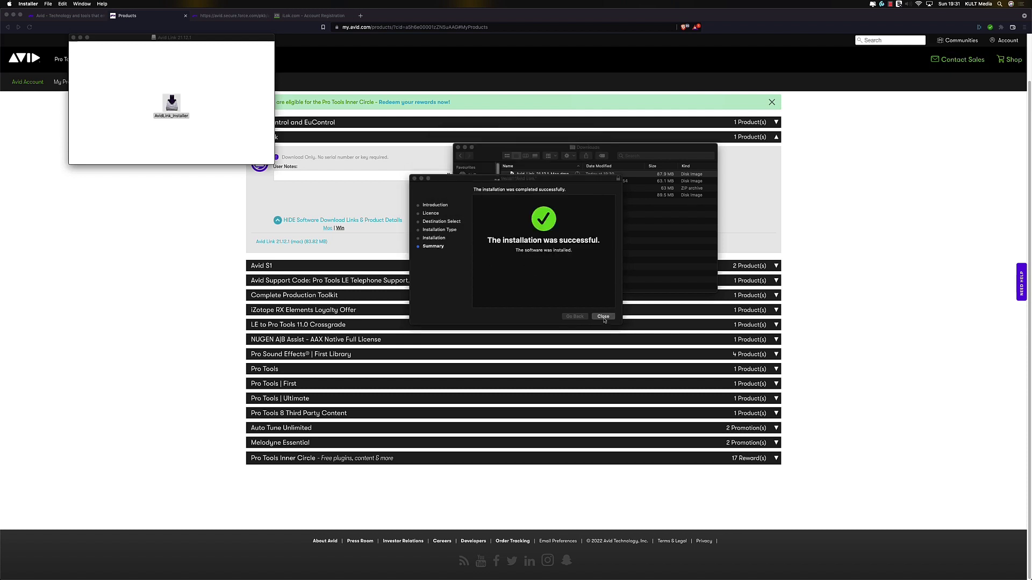
pyautogui.click(603, 317)
pyautogui.click(529, 219)
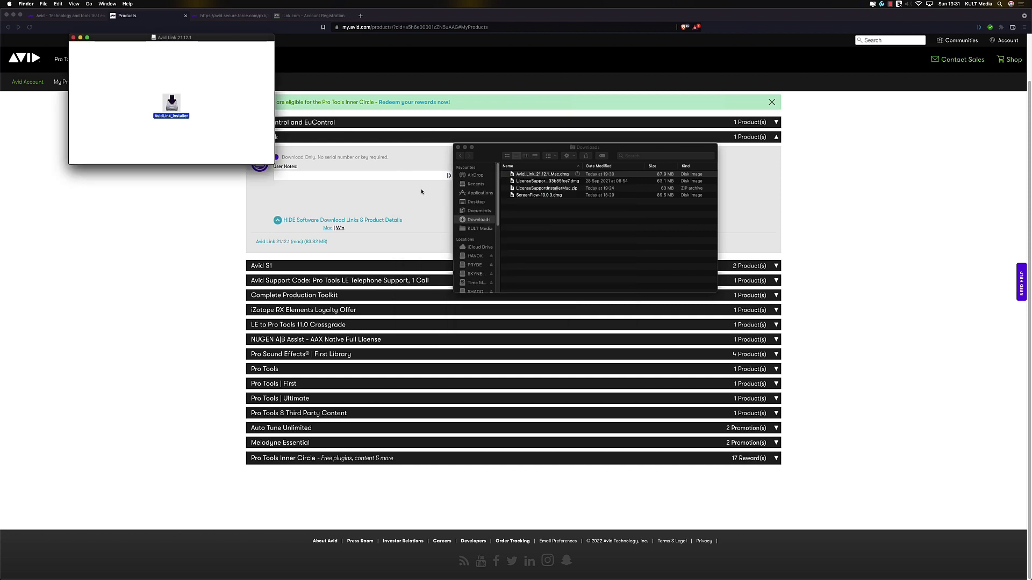
# Launch Avid Link by searching 'avid' in Spotlight
pyautogui.click(365, 197)
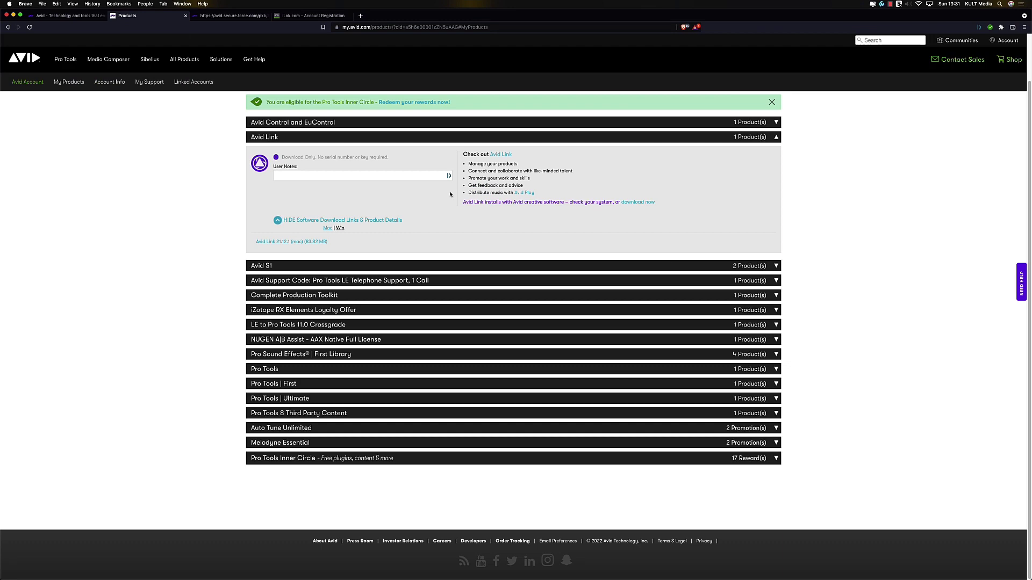
pyautogui.press('super+space')
pyautogui.write('avid')
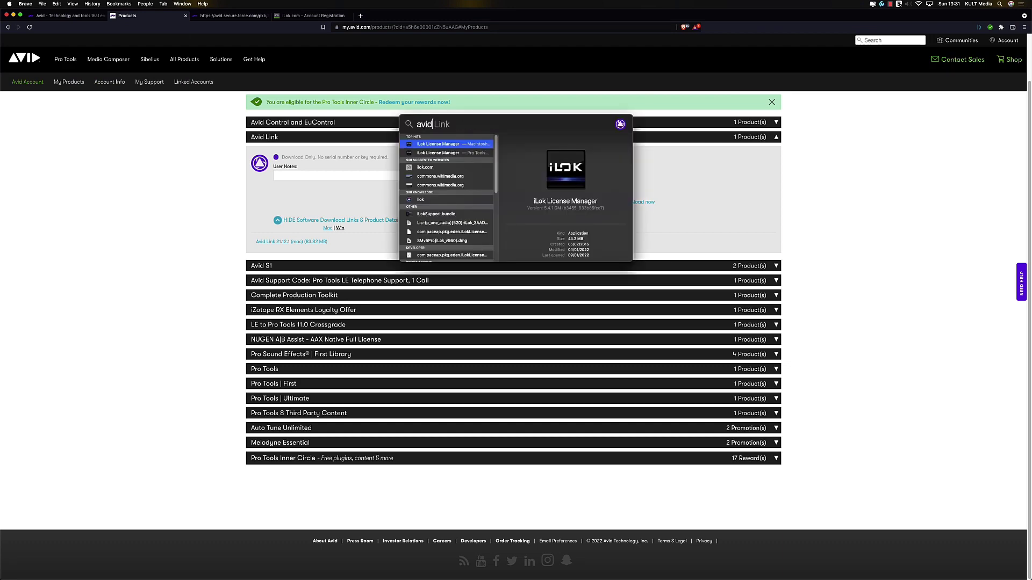
pyautogui.press('Return')
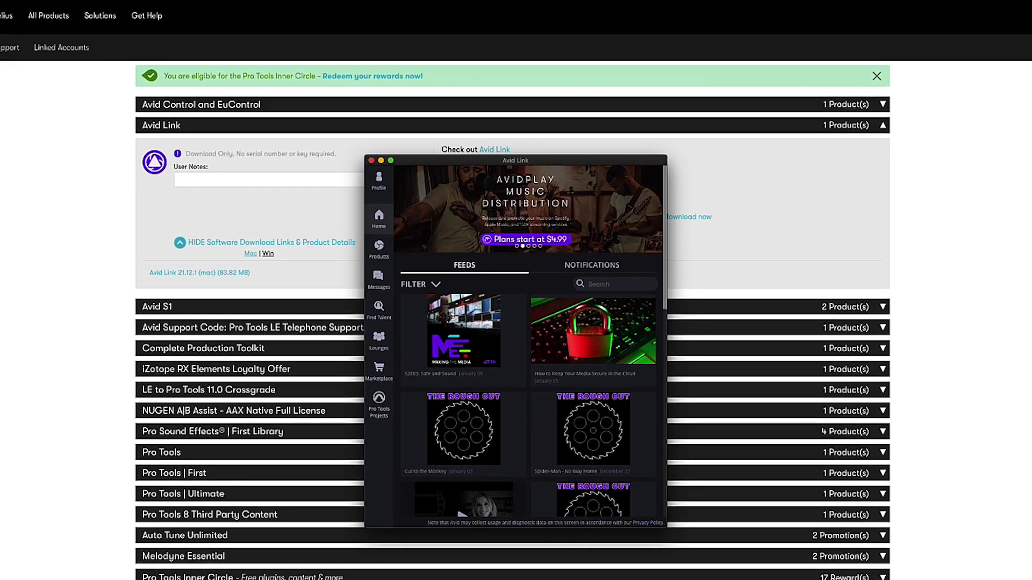
# Make the Avid Link window taller and show its Products list
pyautogui.click(385, 257)
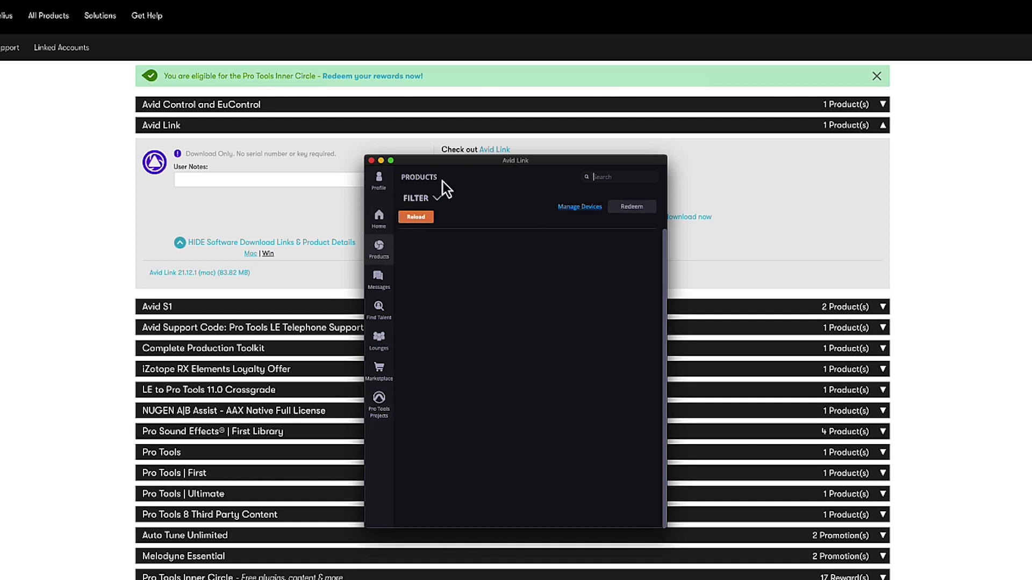
pyautogui.click(381, 183)
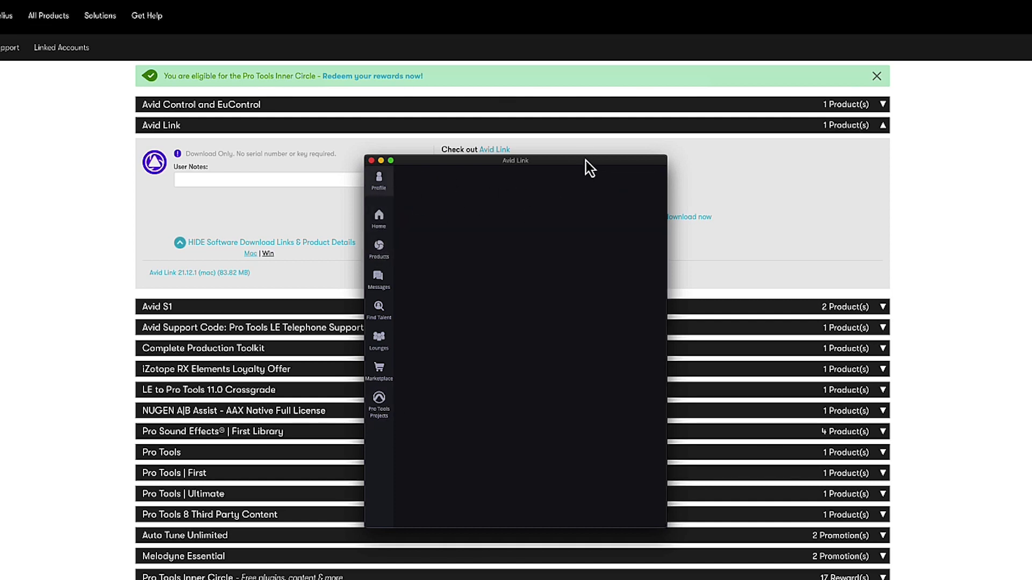
pyautogui.moveTo(586, 157); pyautogui.dragTo(565, 13)
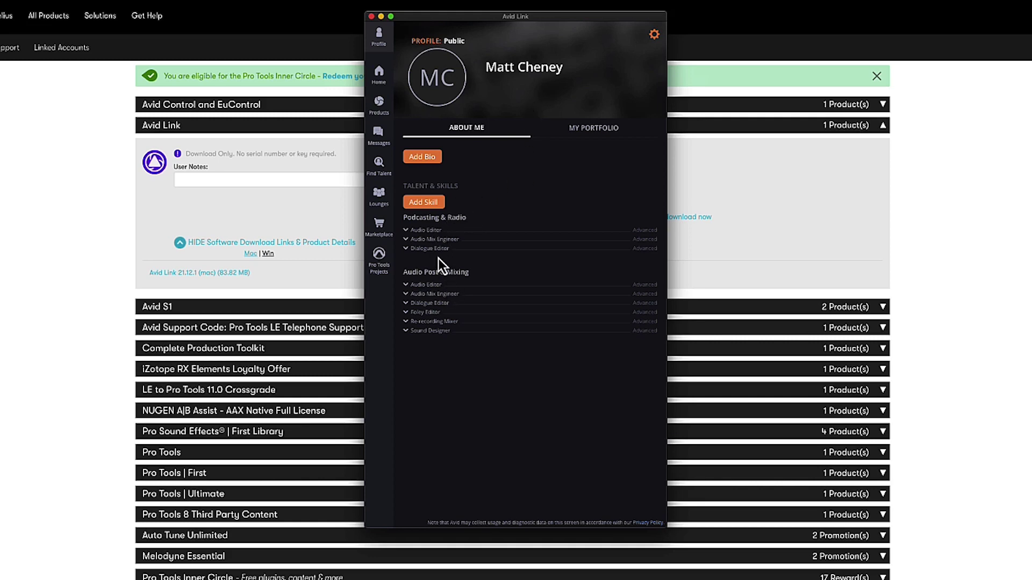
pyautogui.click(379, 73)
pyautogui.click(379, 105)
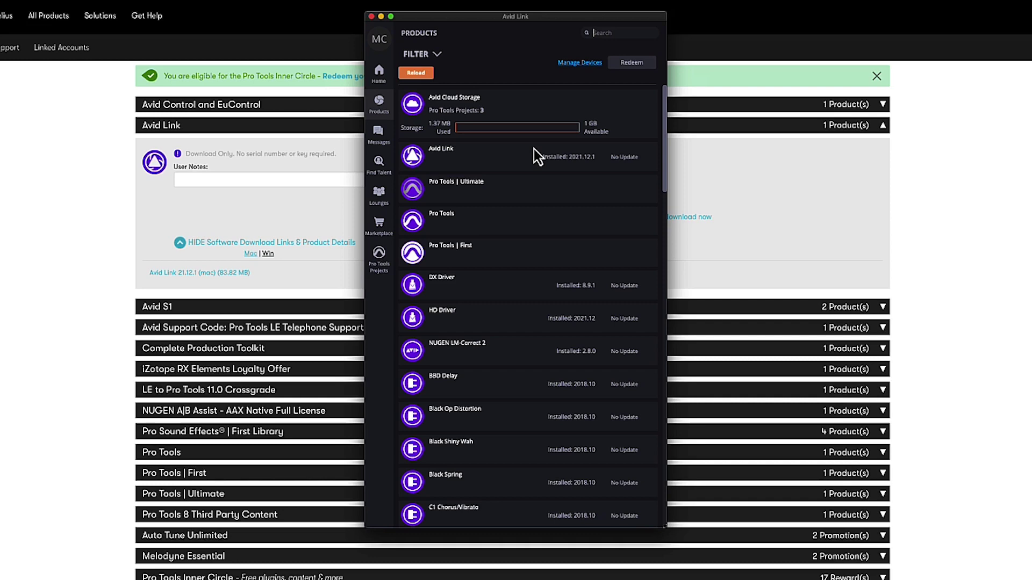
# Scroll the Products list and back to the top to find Pro Tools 2021.12's Install button
pyautogui.scroll(-10, 588, 300)
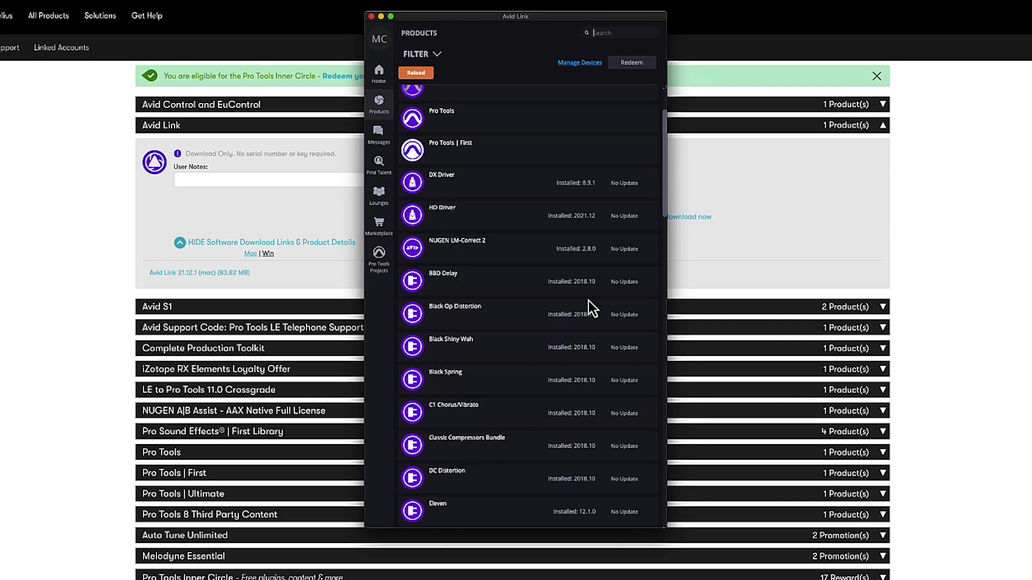
pyautogui.scroll(-10, 578, 344)
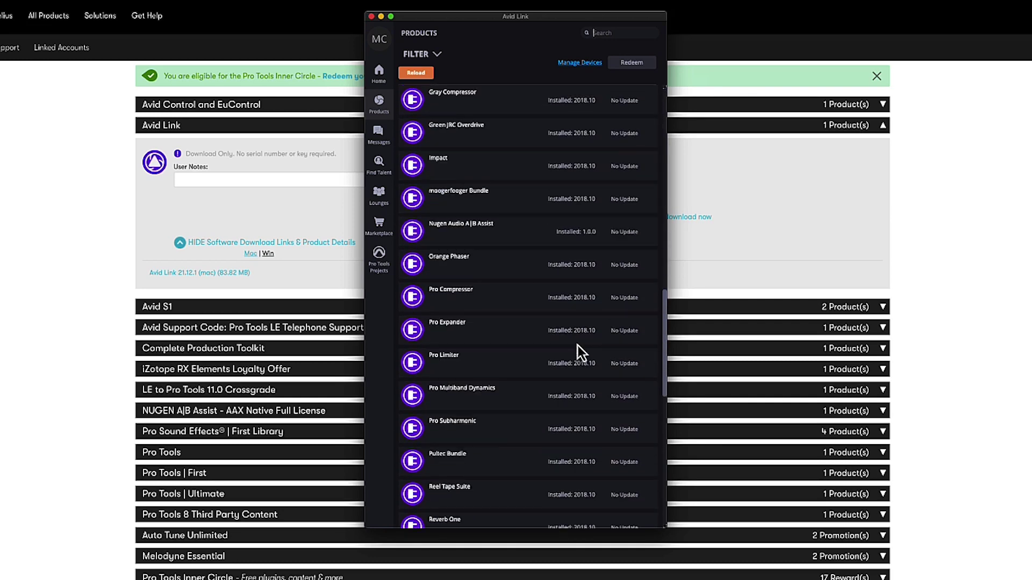
pyautogui.scroll(20, 578, 346)
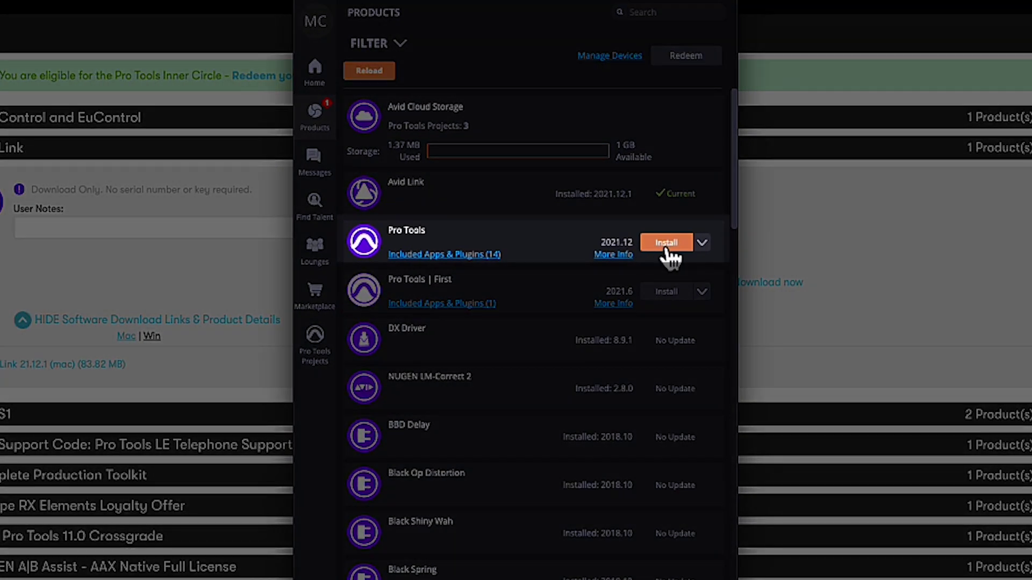
# Start installing Pro Tools 2021.12 from the Avid Link Products list
pyautogui.click(658, 236)
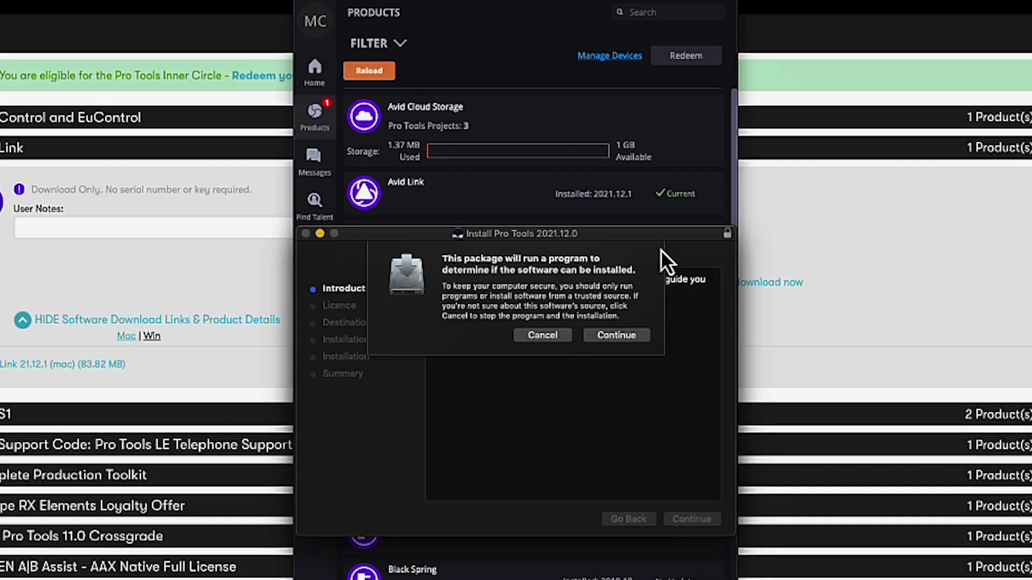
# Run the Pro Tools 2021.12.0 installer, accepting the licence and authorising with the admin password, then close it
pyautogui.click(613, 334)
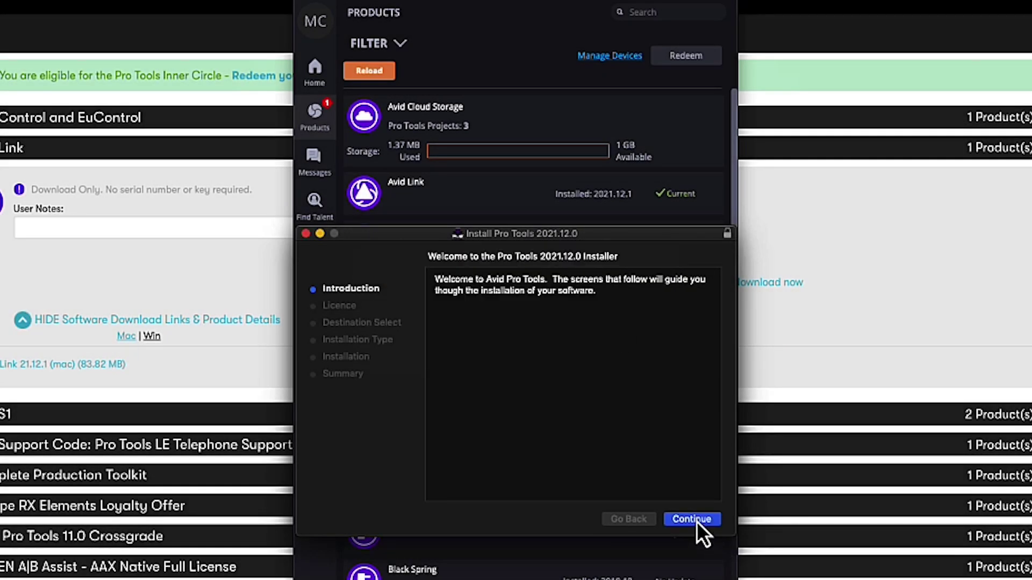
pyautogui.click(694, 519)
pyautogui.click(690, 521)
pyautogui.press('Return')
pyautogui.click(699, 520)
pyautogui.write('••')
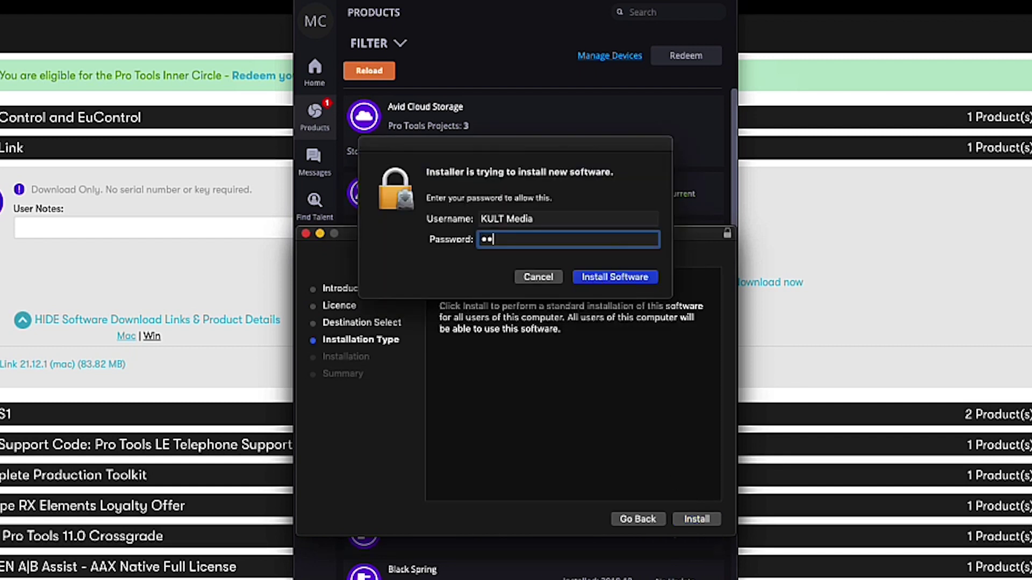
pyautogui.click(593, 274)
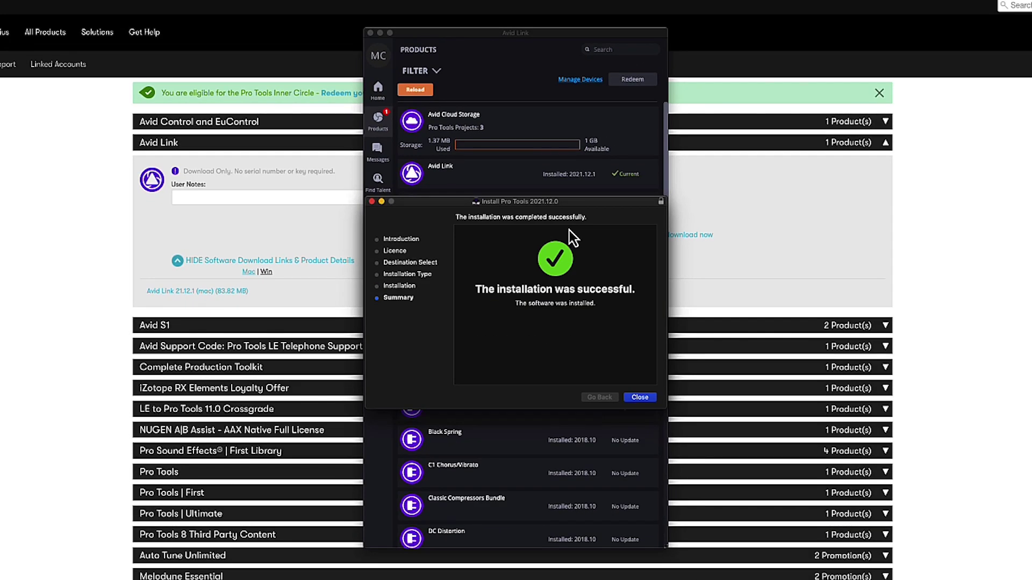
pyautogui.click(630, 398)
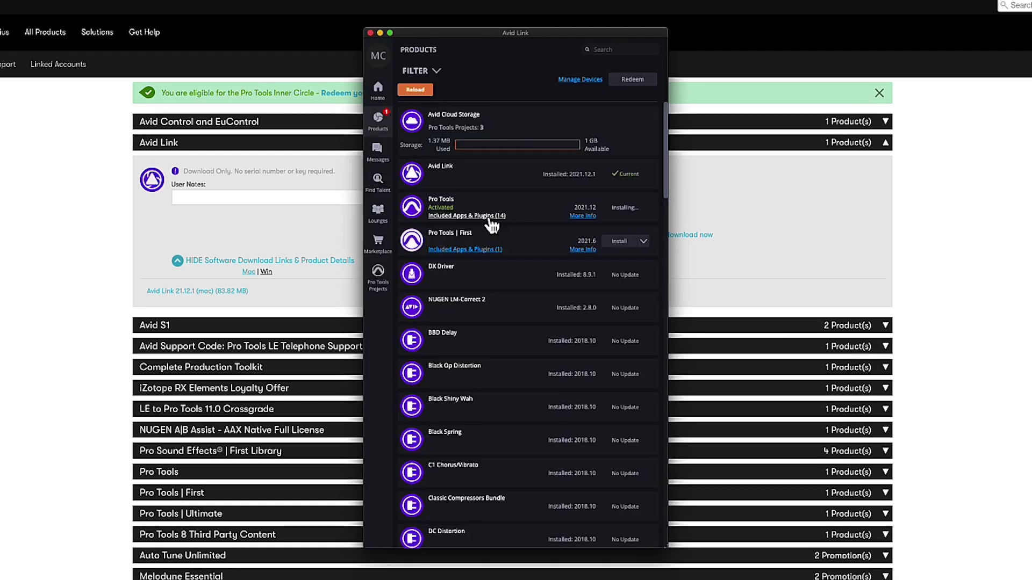
# Open Pro Tools' Included Apps & Plugins (14) and scroll down to Avid_Complete_Plug_In_Bundle
pyautogui.click(493, 216)
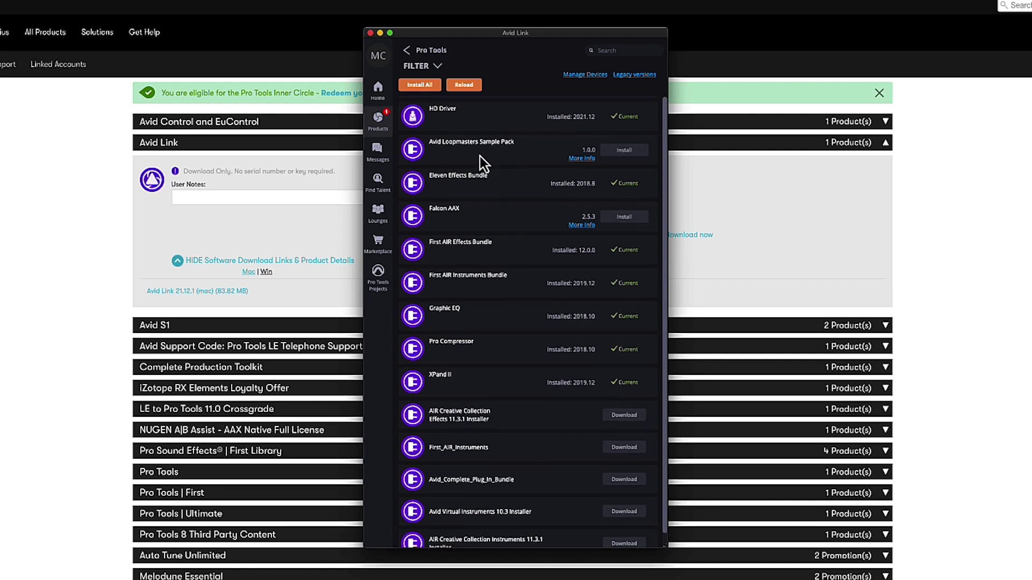
pyautogui.scroll(-1, 526, 157)
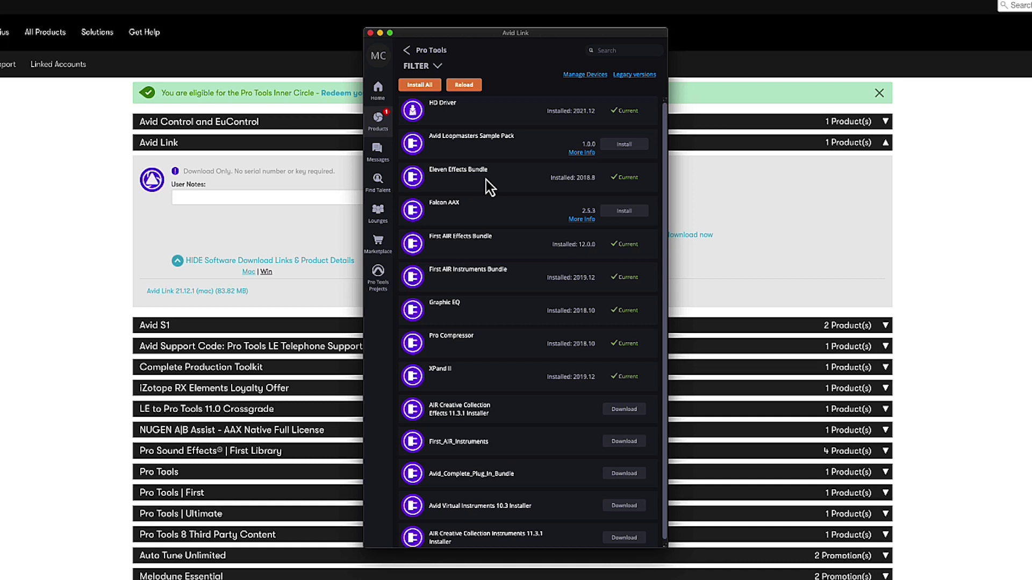
pyautogui.scroll(-1, 486, 179)
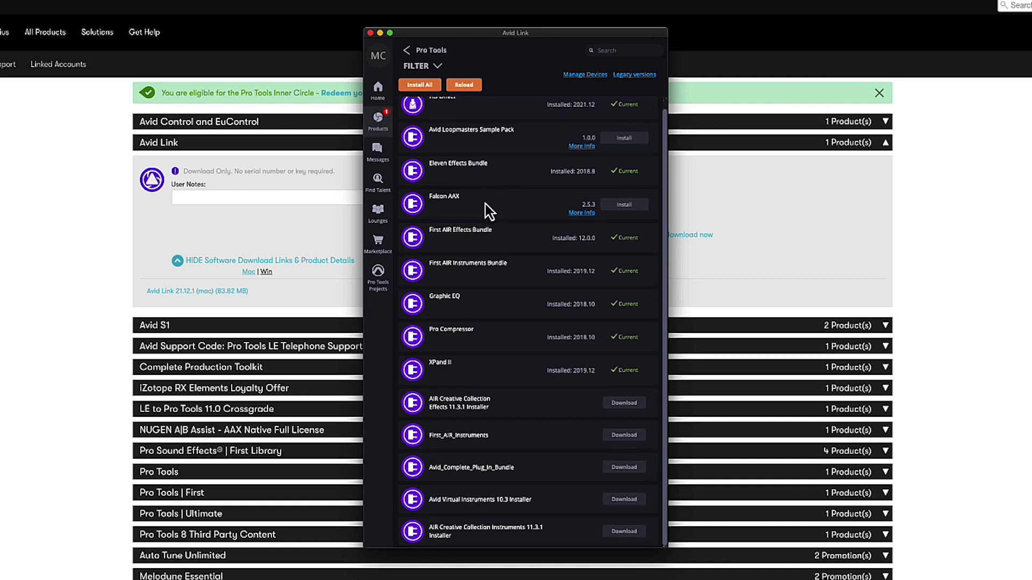
pyautogui.scroll(-1, 455, 241)
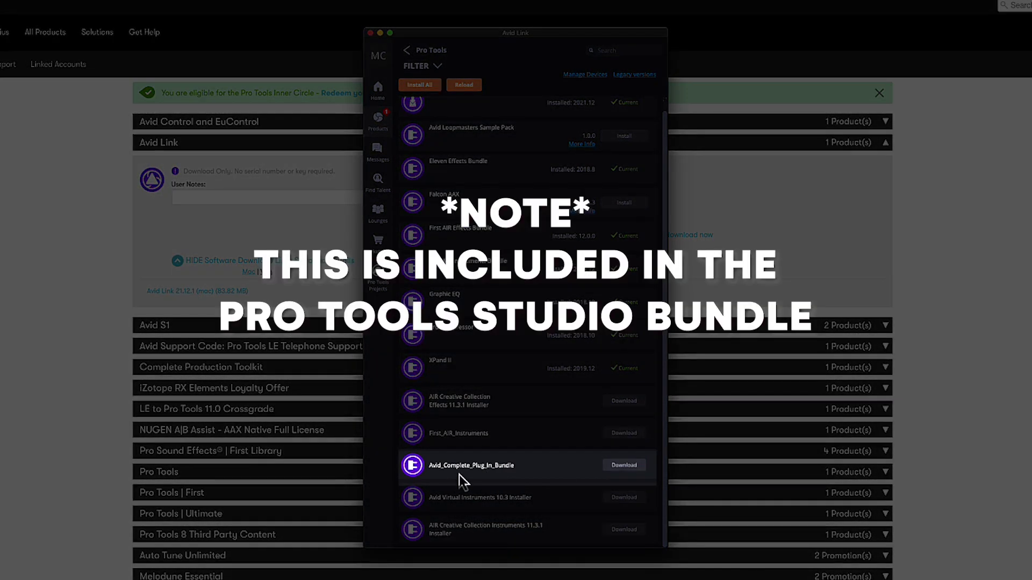
# Download the Avid_Complete_Plug_In_Bundle and select its disk image in Downloads
pyautogui.click(621, 468)
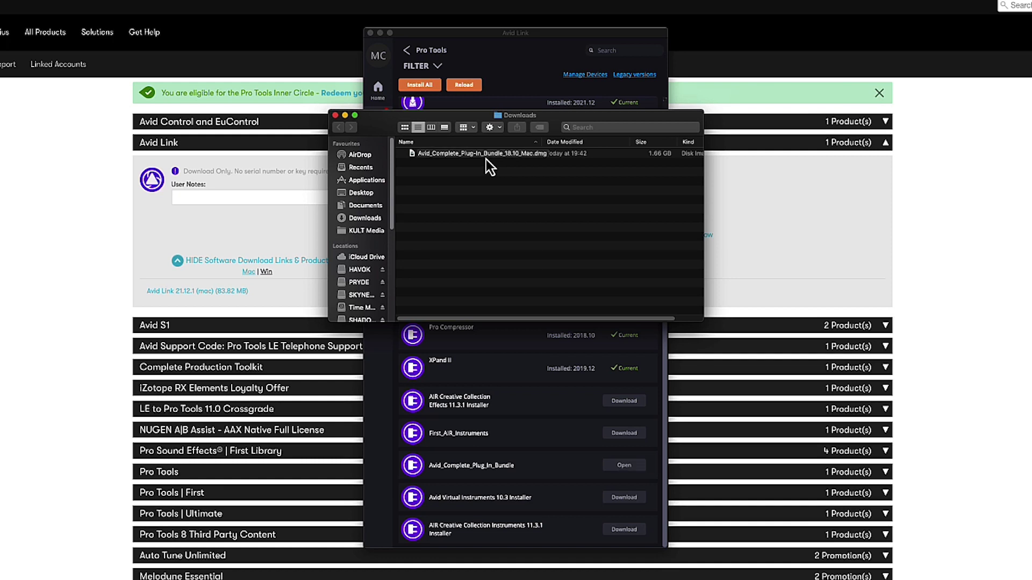
pyautogui.click(481, 158)
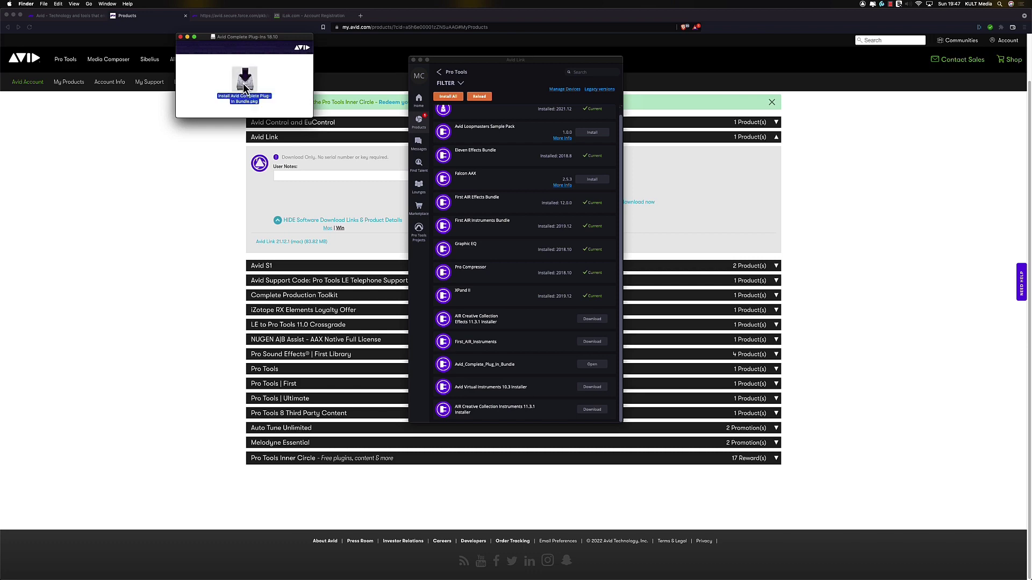
# Run Install Avid Complete Plug-In Bundle.pkg and install all listed plug-in packages
pyautogui.doubleClick(244, 85)
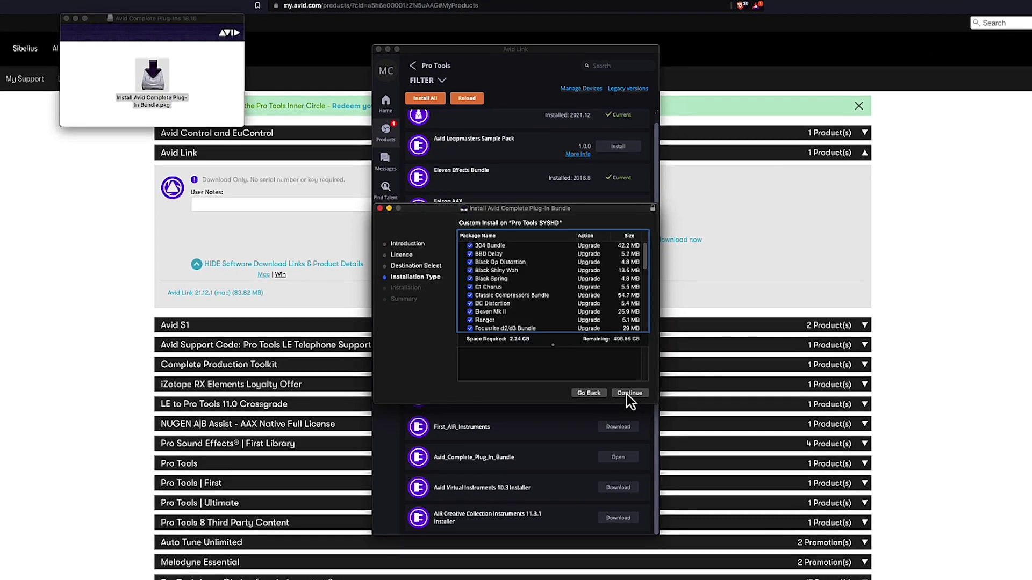
pyautogui.scroll(-1, 645, 253)
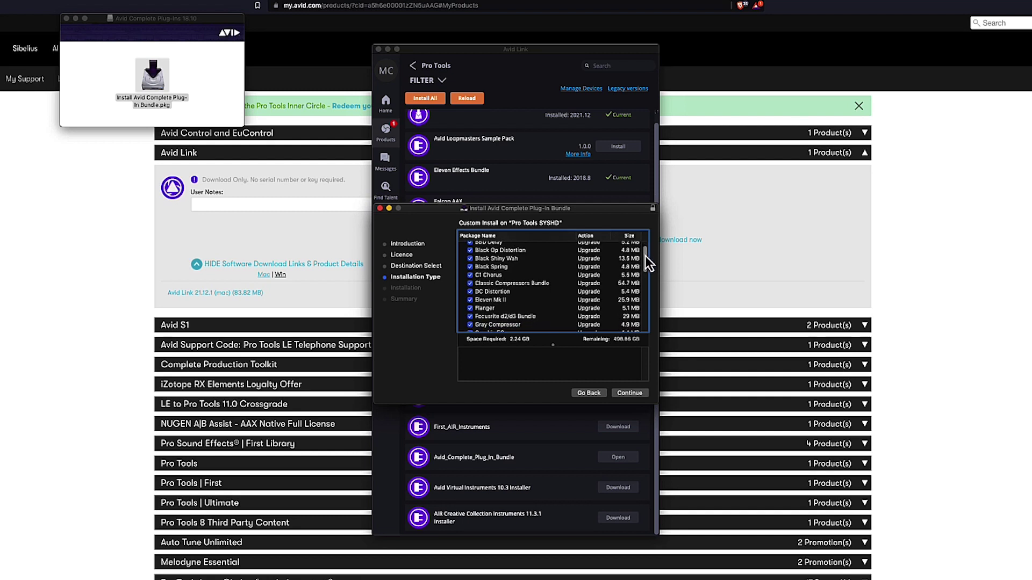
pyautogui.moveTo(646, 252); pyautogui.dragTo(653, 286)
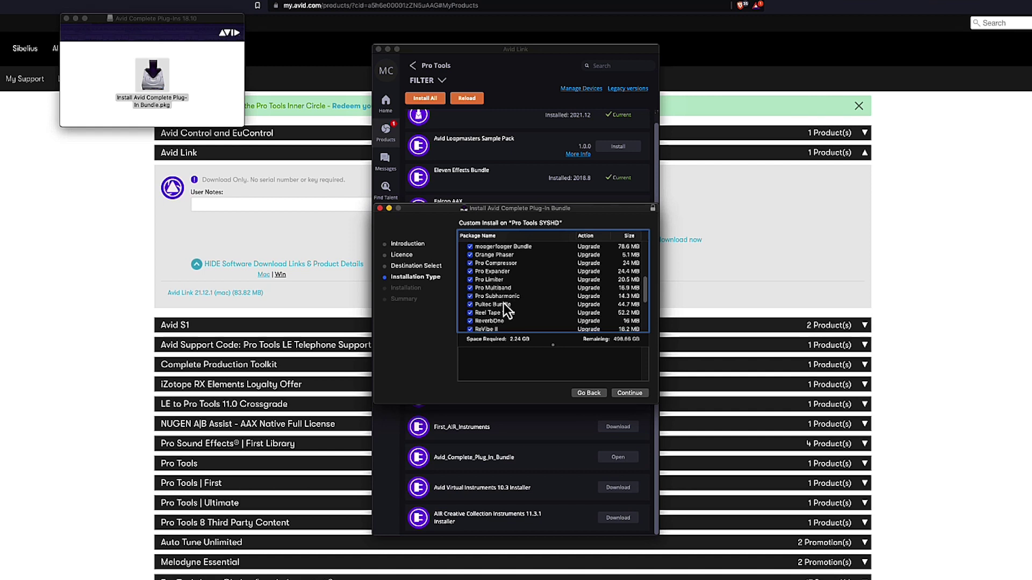
pyautogui.click(630, 393)
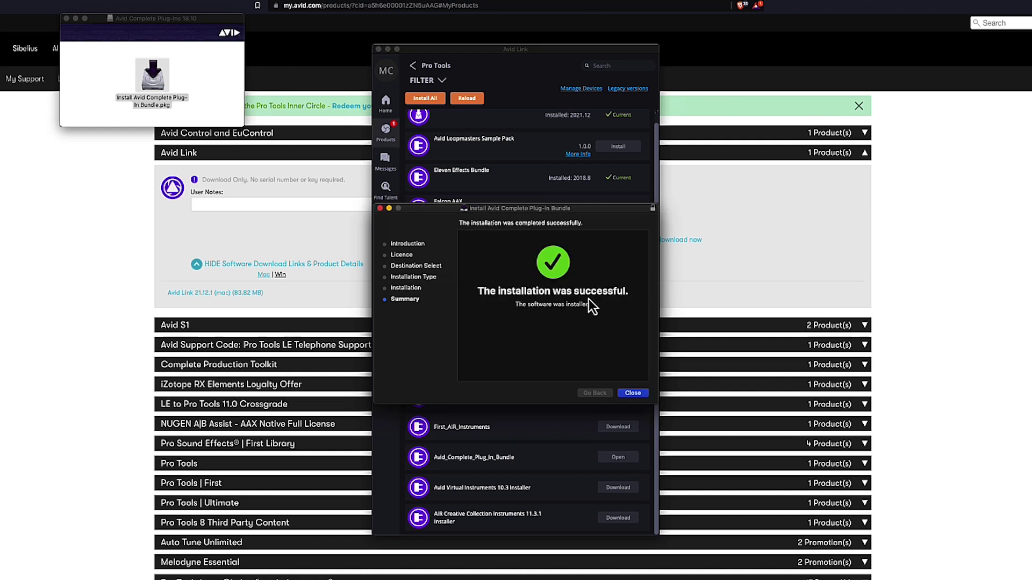
# Close the finished plug-in installer and return to Avid Link's Products list showing Pro Tools 2021.12 activated
pyautogui.click(640, 394)
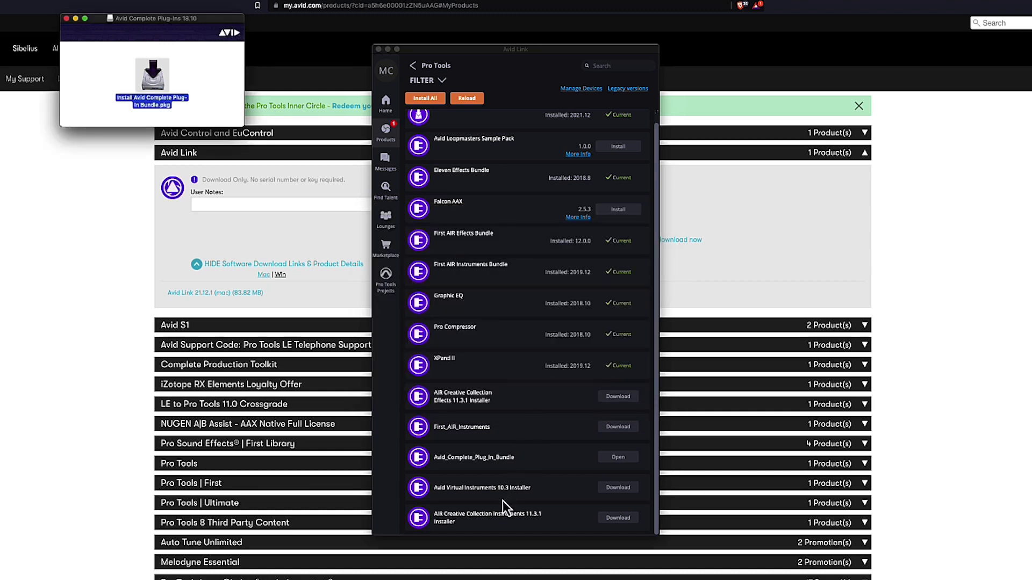
pyautogui.scroll(1, 503, 501)
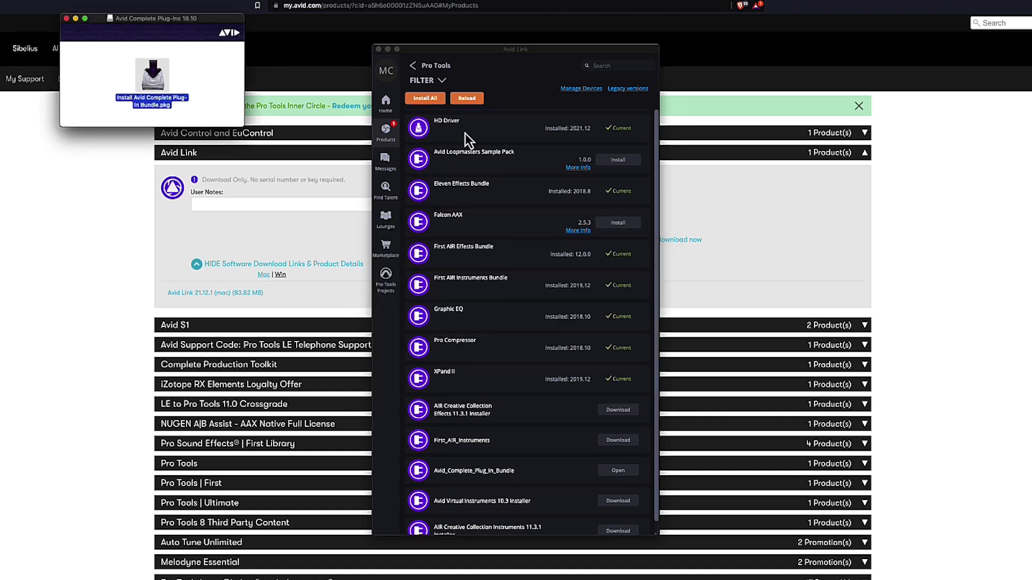
pyautogui.click(415, 67)
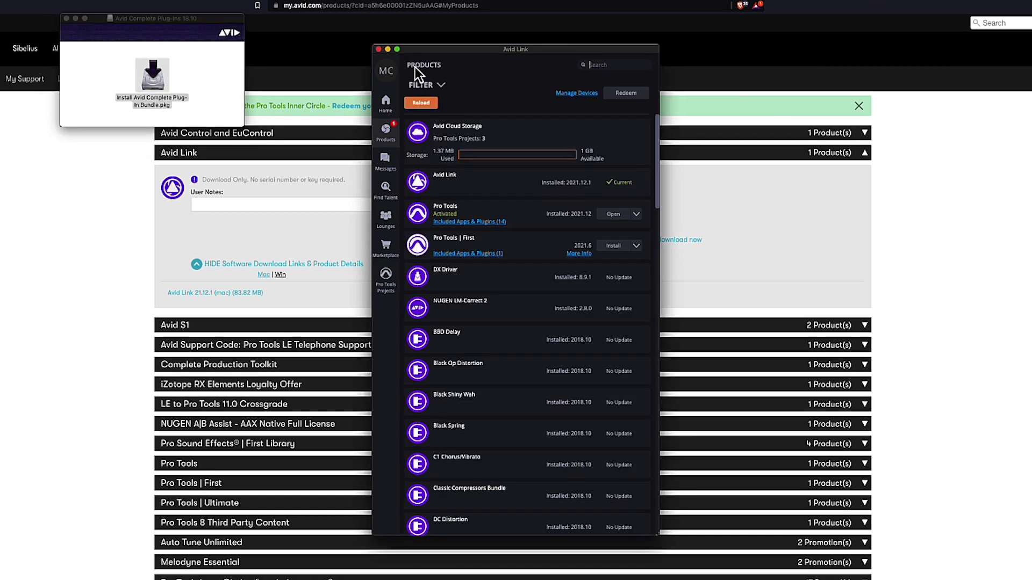